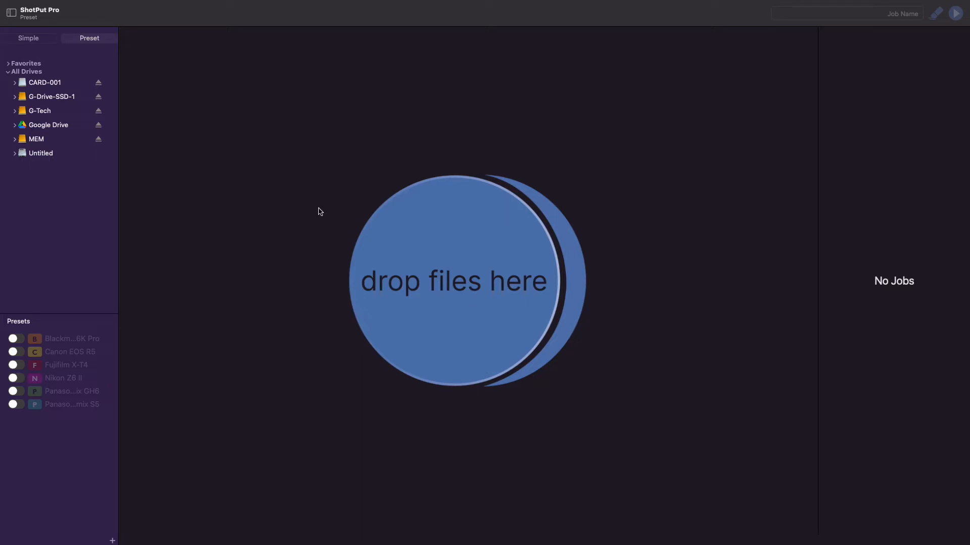
Create a new preset named Sony A7 III with a green colour
left_click(90, 40)
right_click(65, 442)
left_click(80, 451)
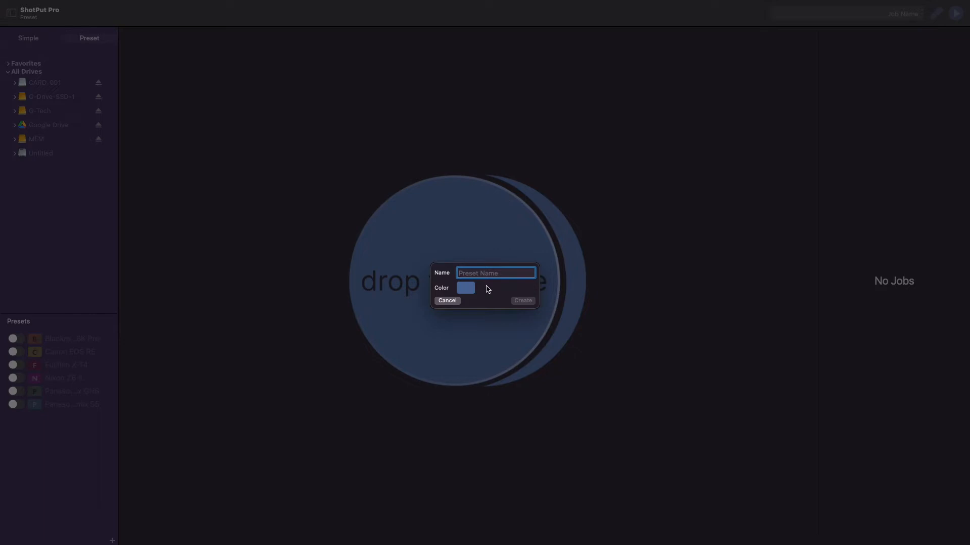
type("Sony A7 III")
left_click(472, 289)
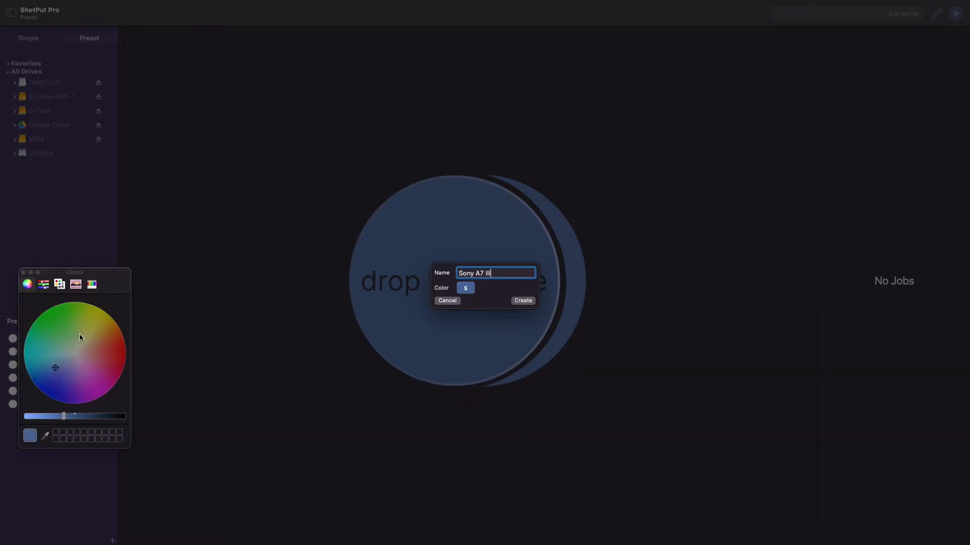
left_click(49, 310)
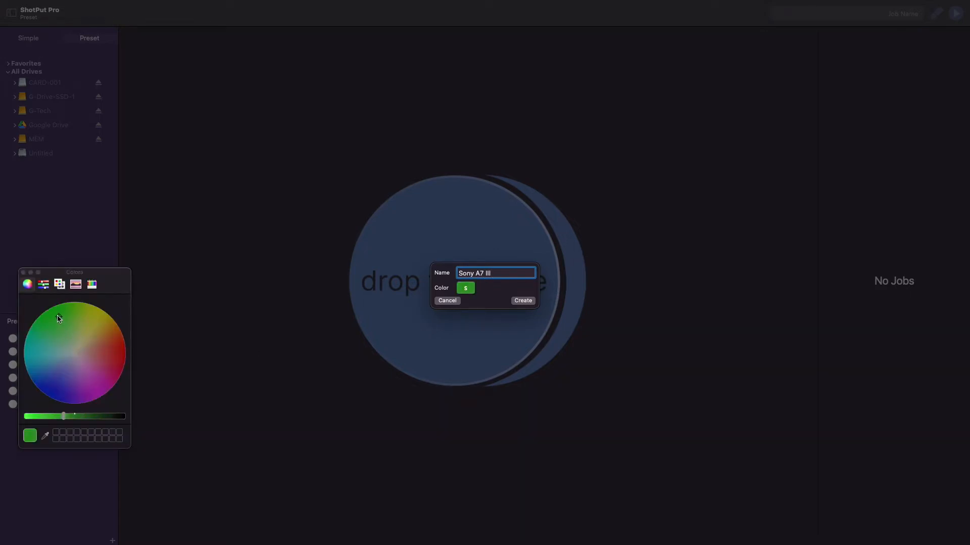
left_click(23, 273)
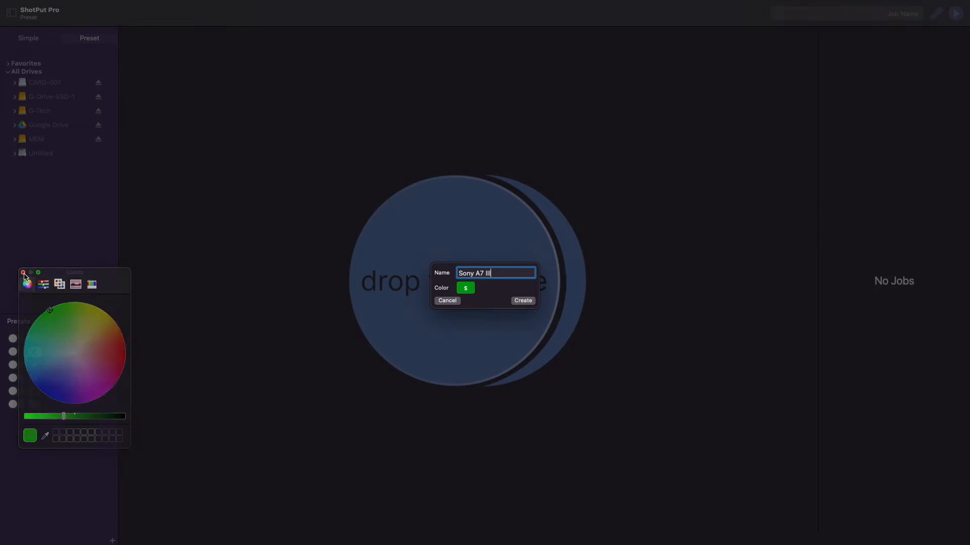
left_click(516, 305)
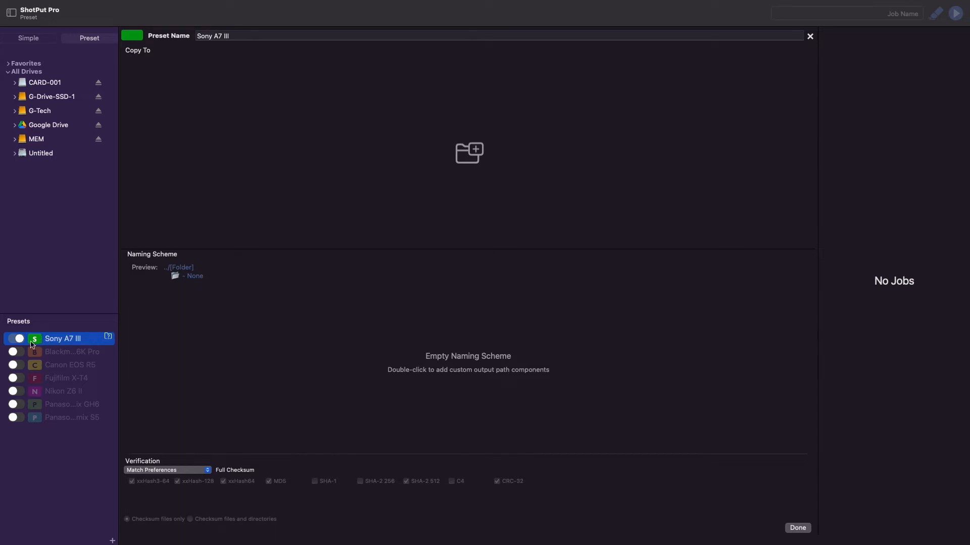
left_click(15, 354)
left_click(18, 355)
left_click(236, 38)
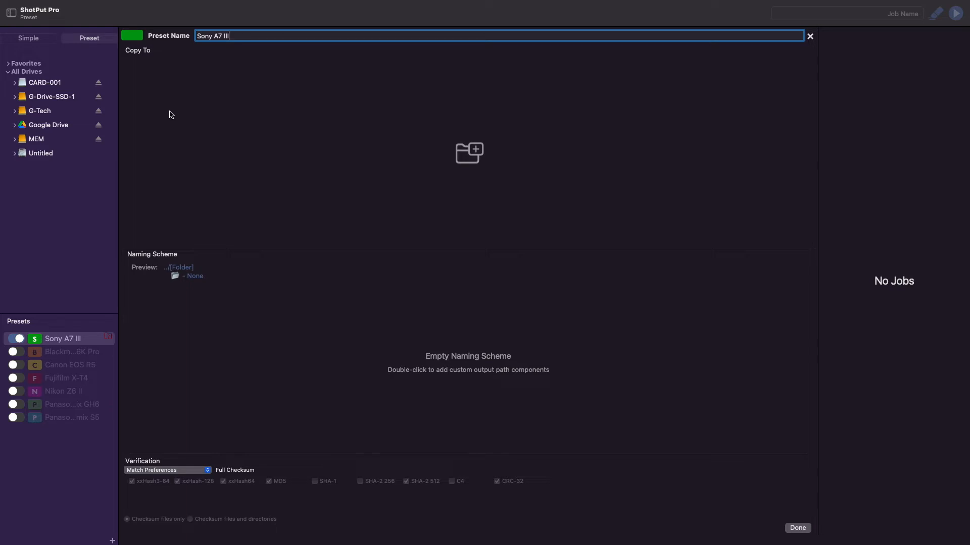
Add G-Drive-SSD-1 as the preset's copy destination and append a folder level after the job name in its naming scheme
left_click_drag(45, 100, 179, 83)
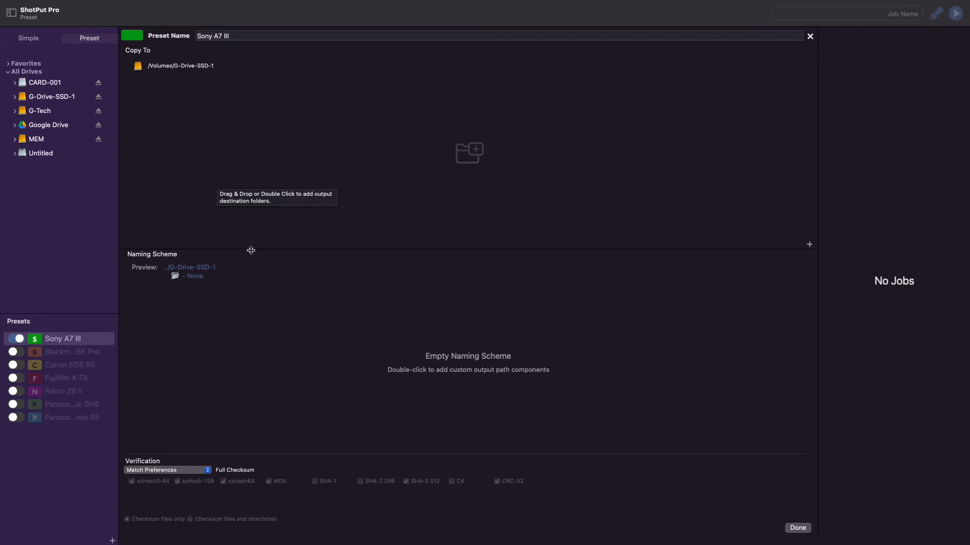
double_click(413, 349)
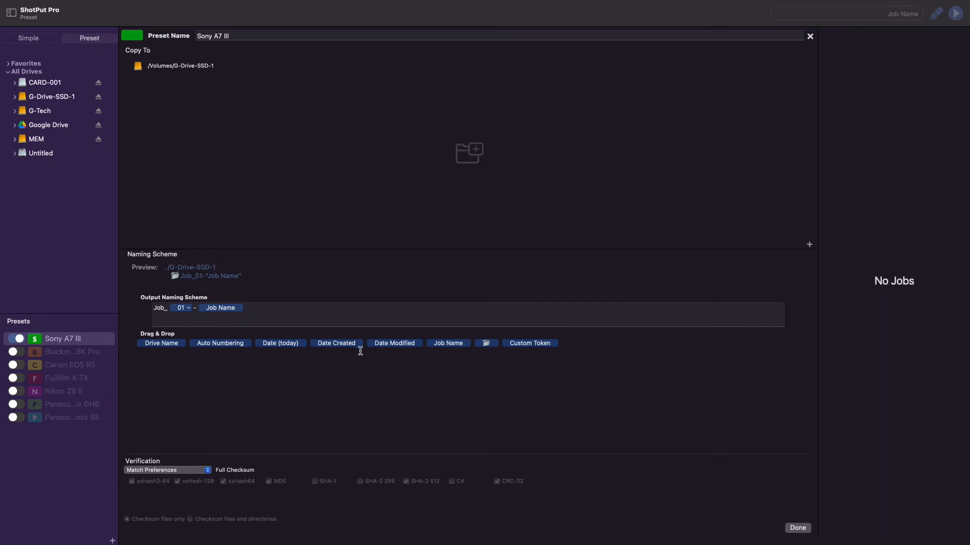
left_click_drag(486, 348, 267, 316)
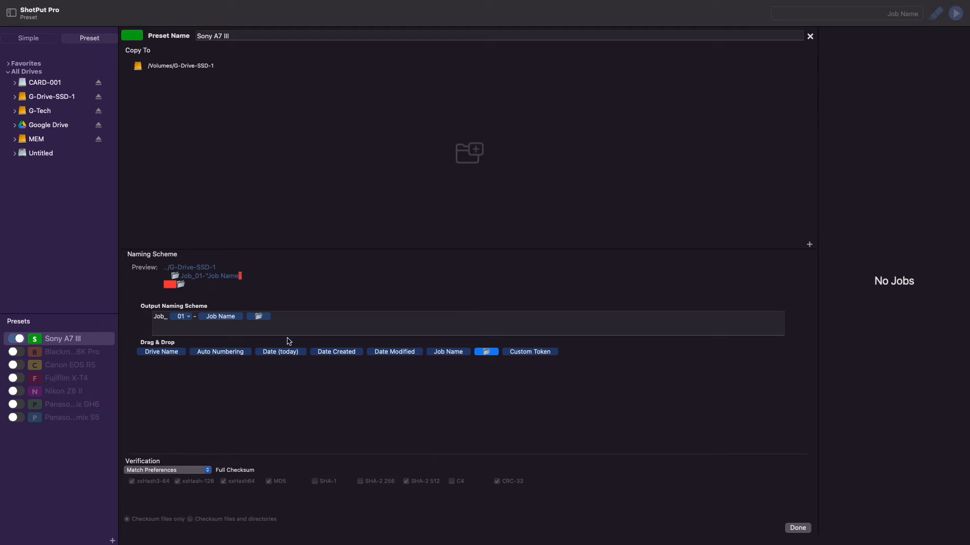
Add a Date Created token after the folder level in the naming scheme, using the standard american date format
left_click_drag(320, 353, 302, 322)
left_click(320, 319)
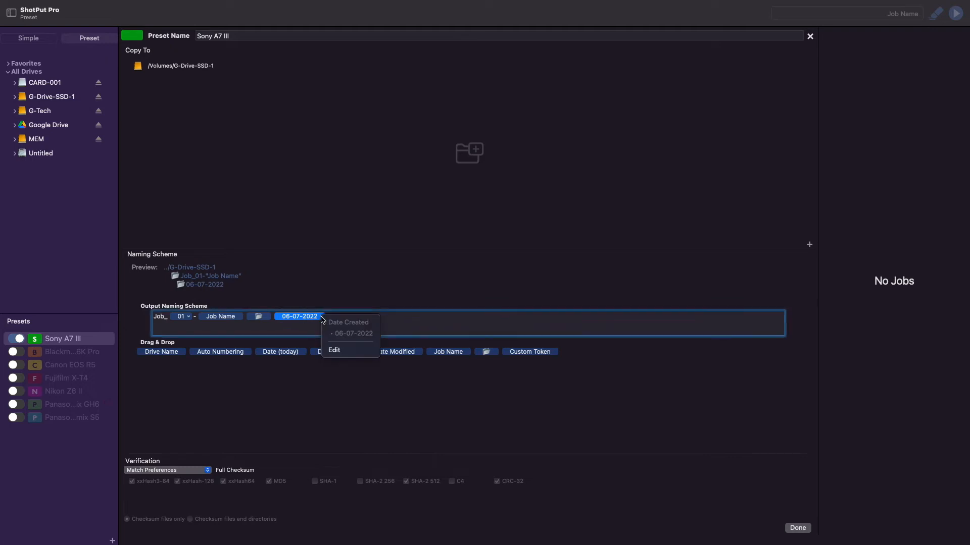
left_click(342, 351)
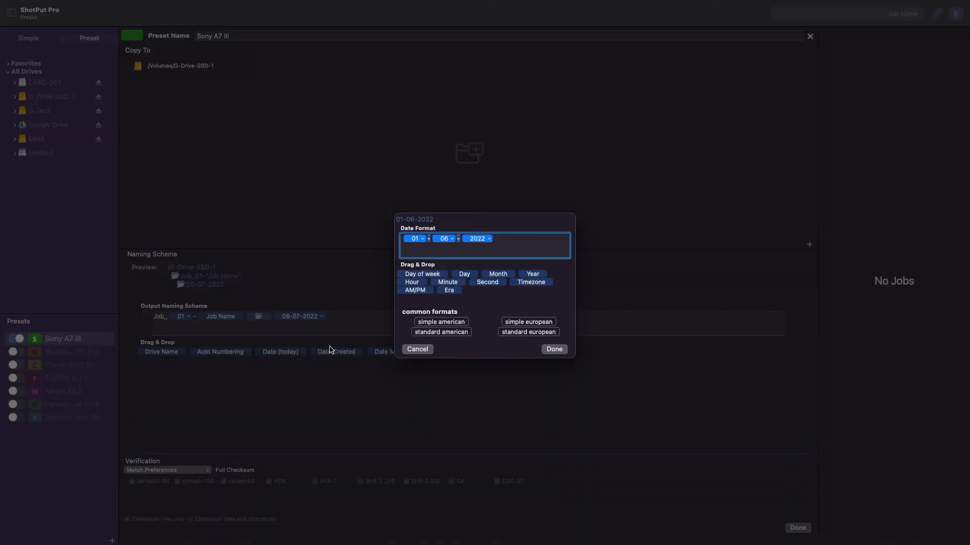
left_click(428, 334)
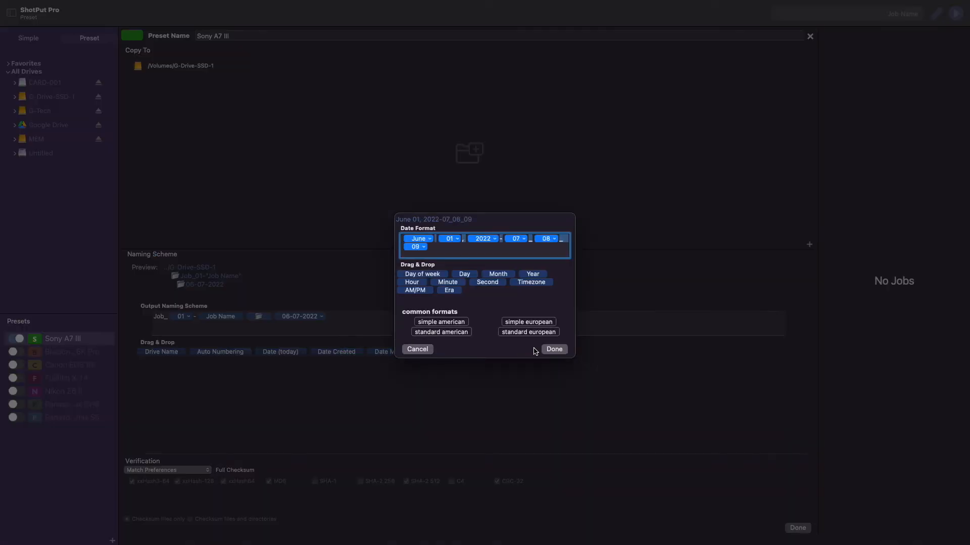
left_click(550, 349)
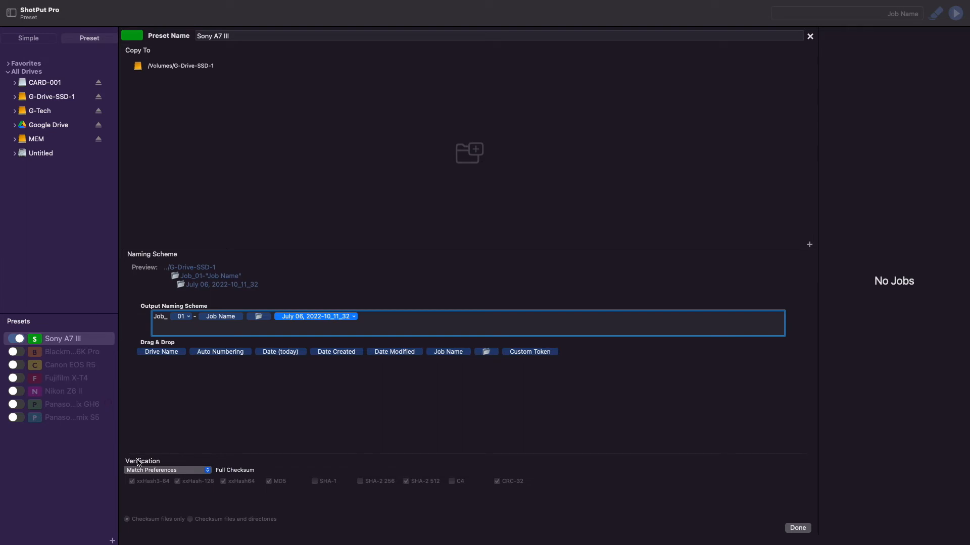
Set the preset's verification to Full Checksum for files and directories, disable SHA-2 512, CRC-32 and MD5, and finish editing the preset
left_click(207, 470)
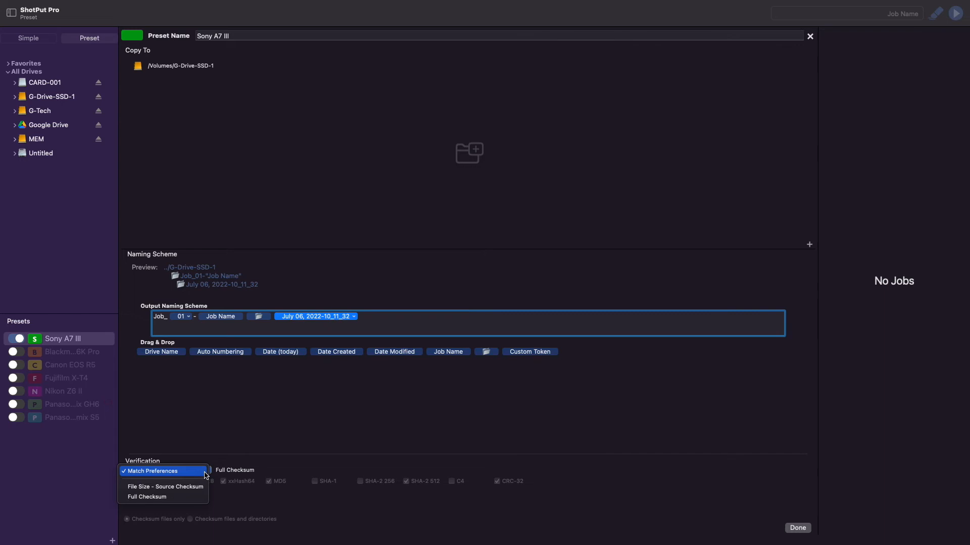
left_click(177, 497)
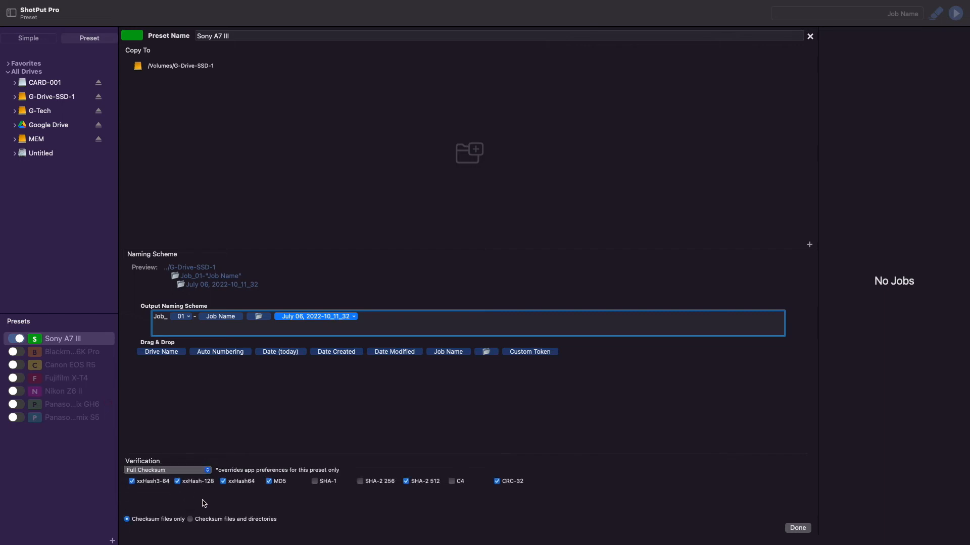
left_click(406, 482)
left_click(497, 481)
left_click(268, 482)
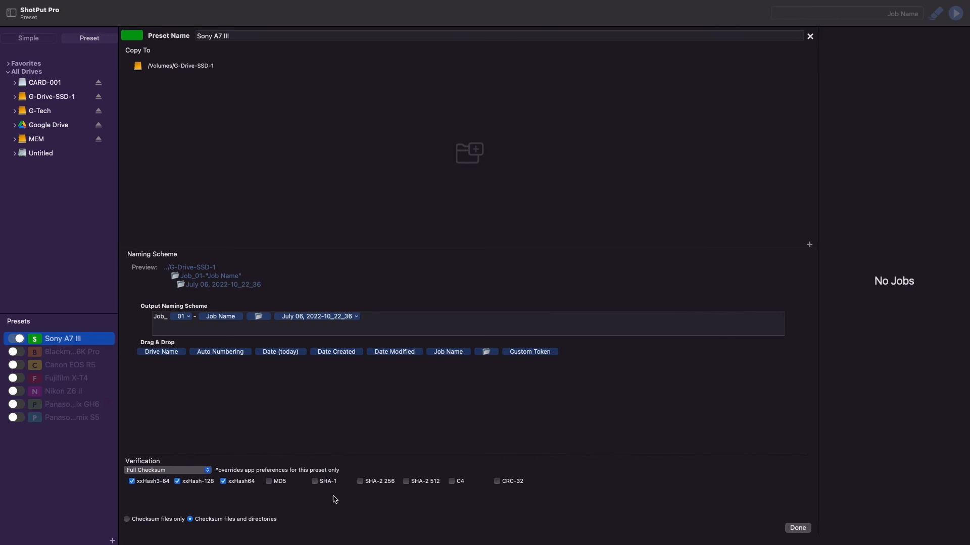
left_click(795, 528)
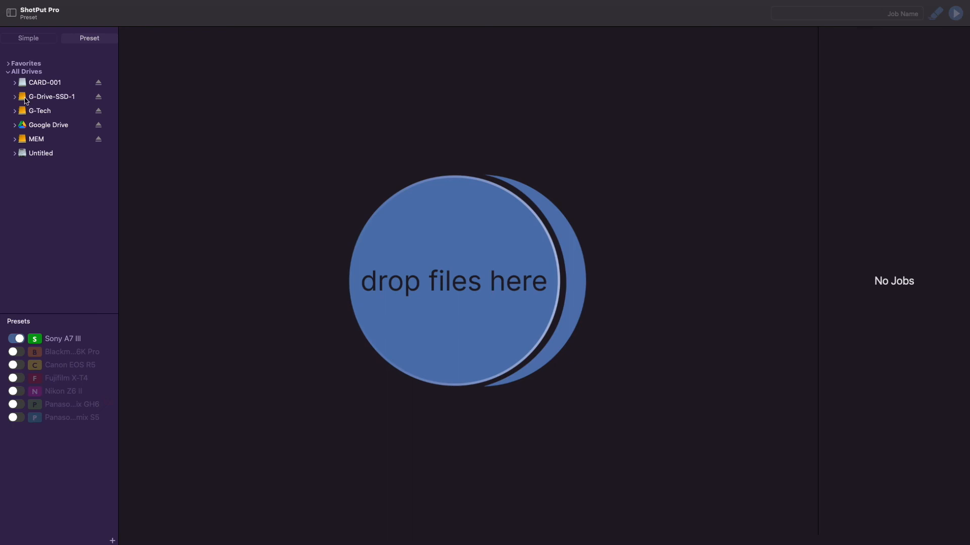
Queue Media File 1 from CARD-001 and run the copy job under the name "Shot 1, Camera 3"
left_click(15, 83)
left_click_drag(39, 97, 170, 103)
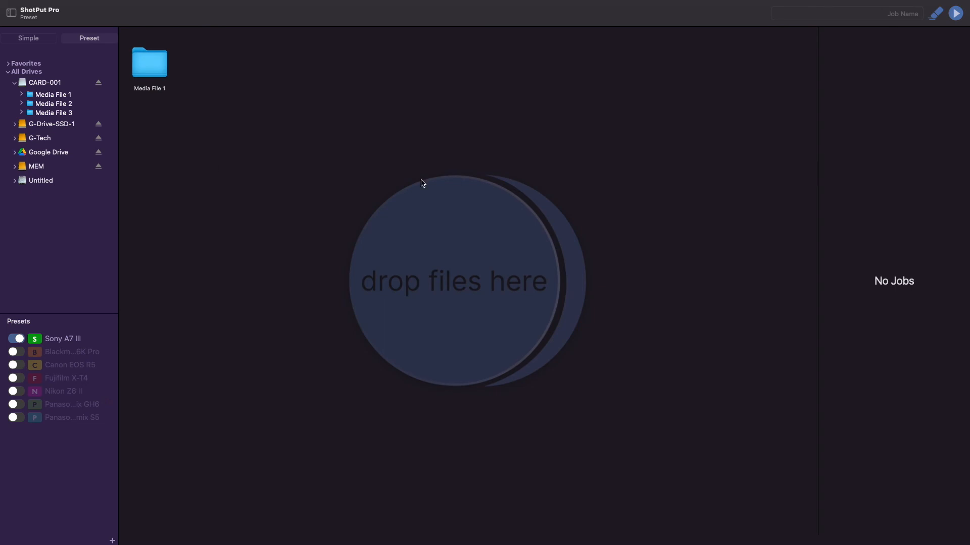
left_click(956, 14)
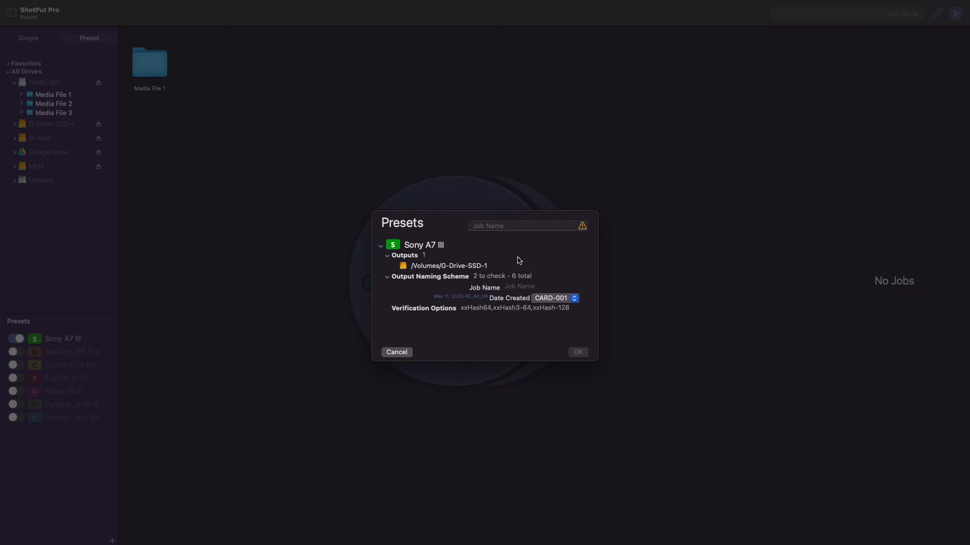
left_click(505, 227)
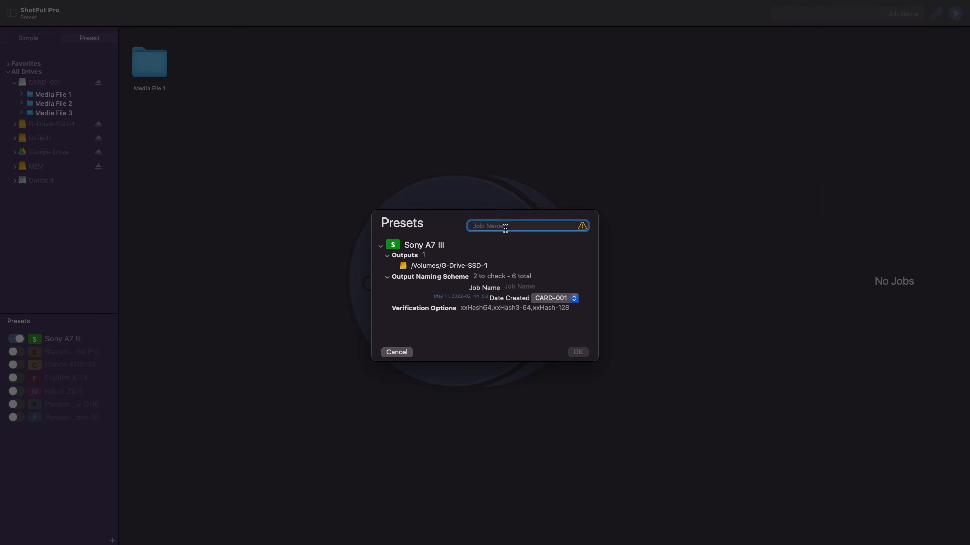
type("Shot 1, Camera 3")
left_click(580, 353)
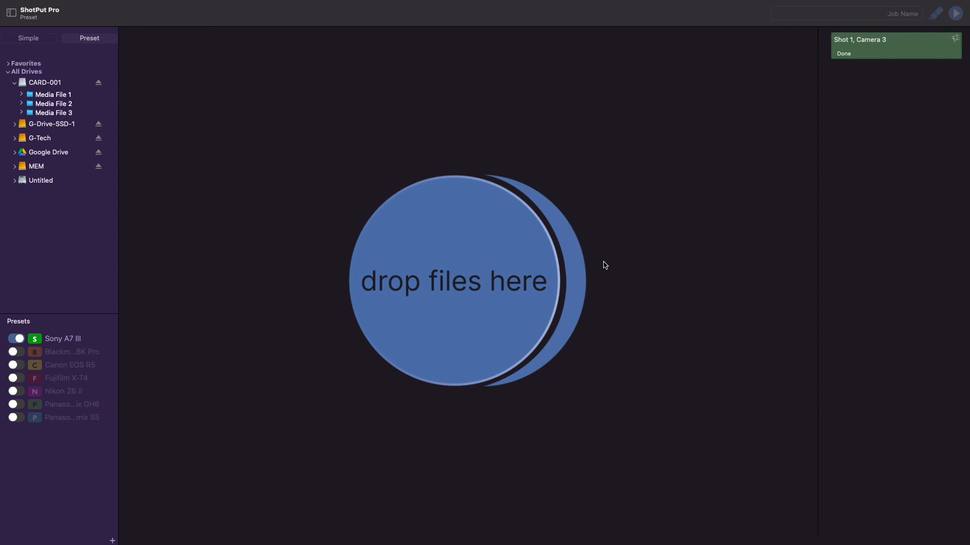
Review the progress details and PDF report of the "Shot 1, Camera 3" job, closing the view when done
left_click(859, 60)
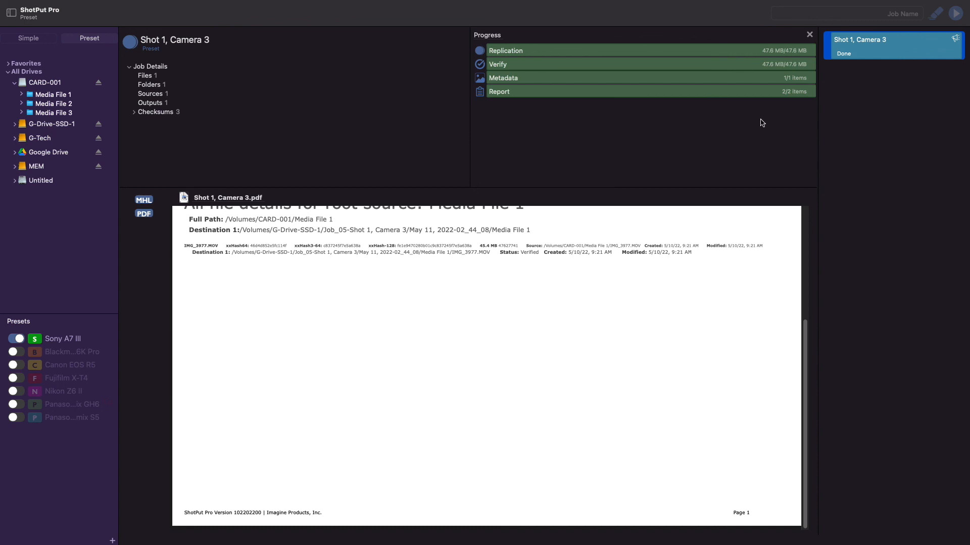
left_click(809, 35)
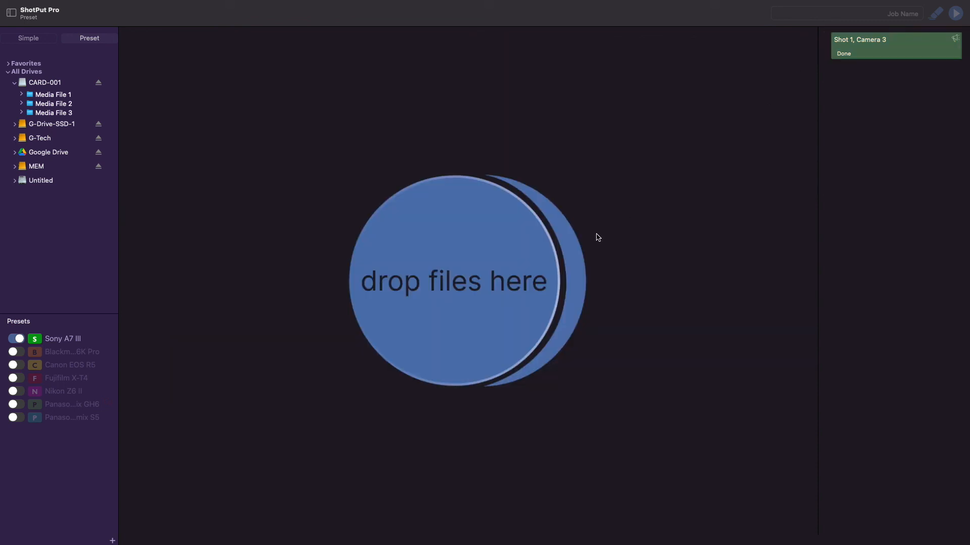